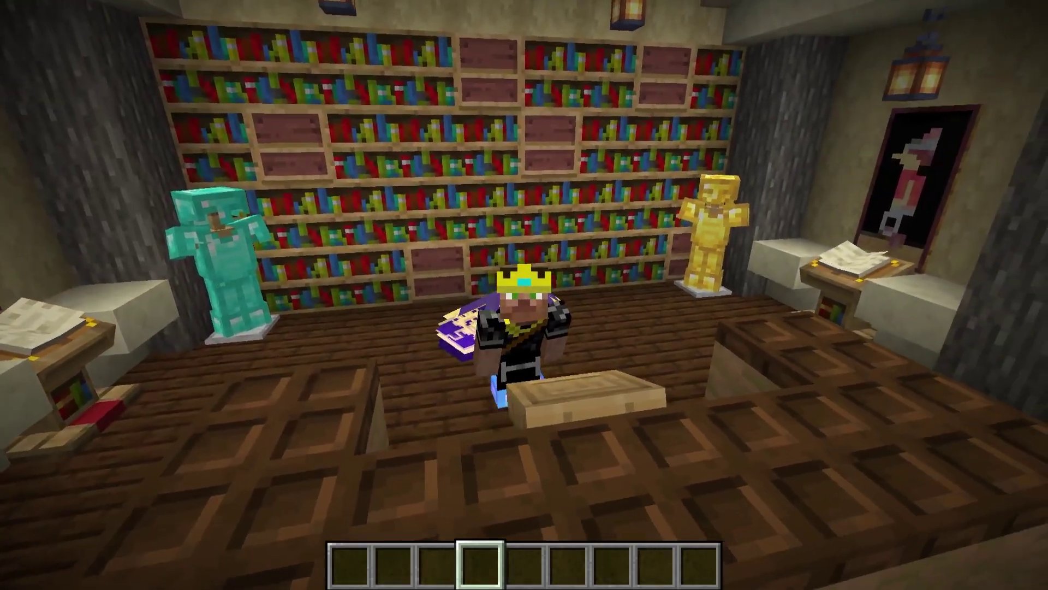
Walk across the library toward the lectern wall and switch to third-person view
key(w)
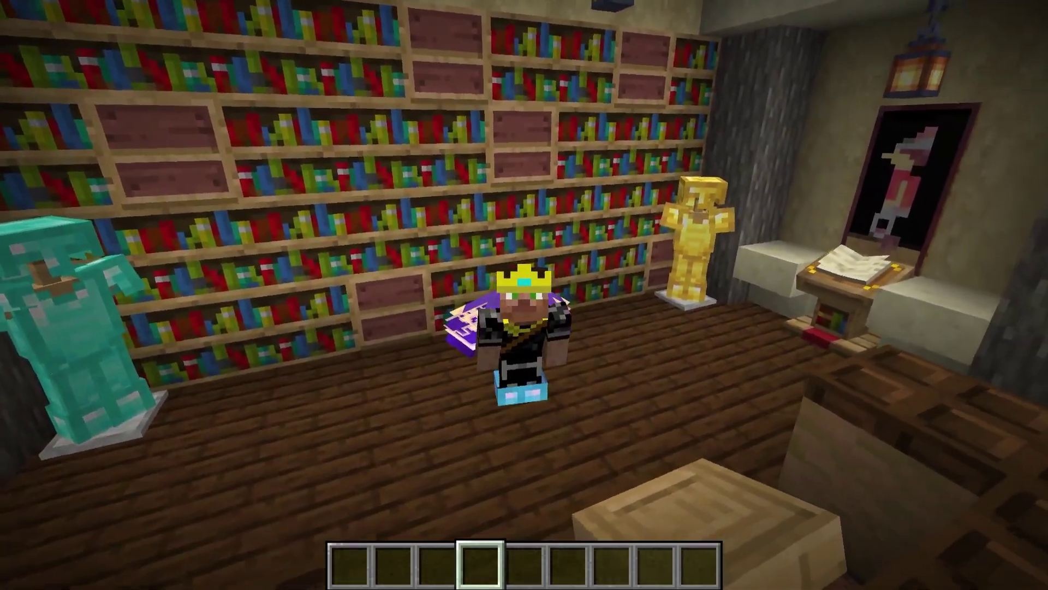
key(s)
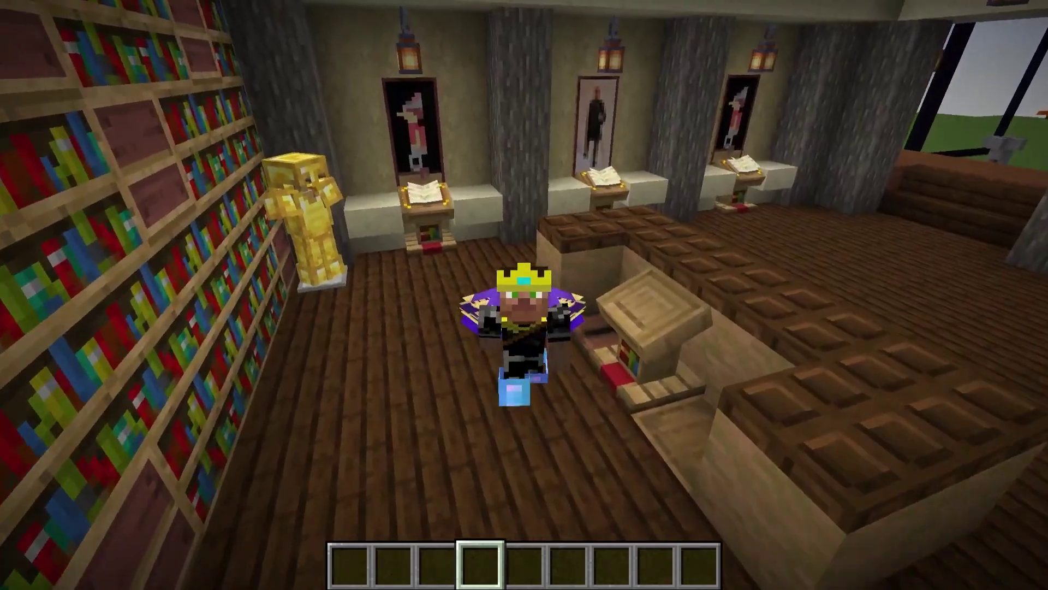
key(w)
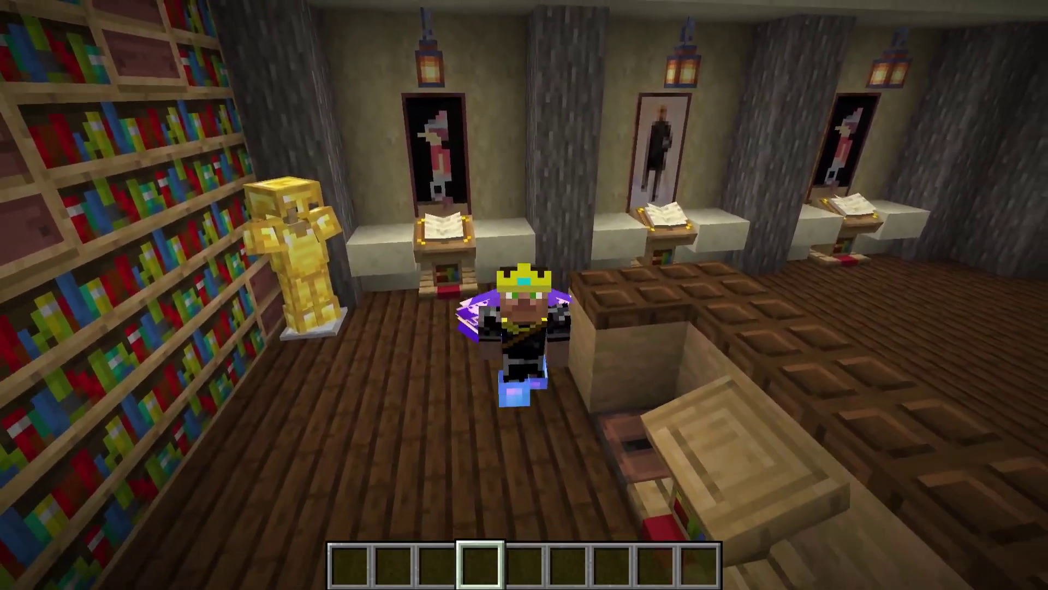
key(w)
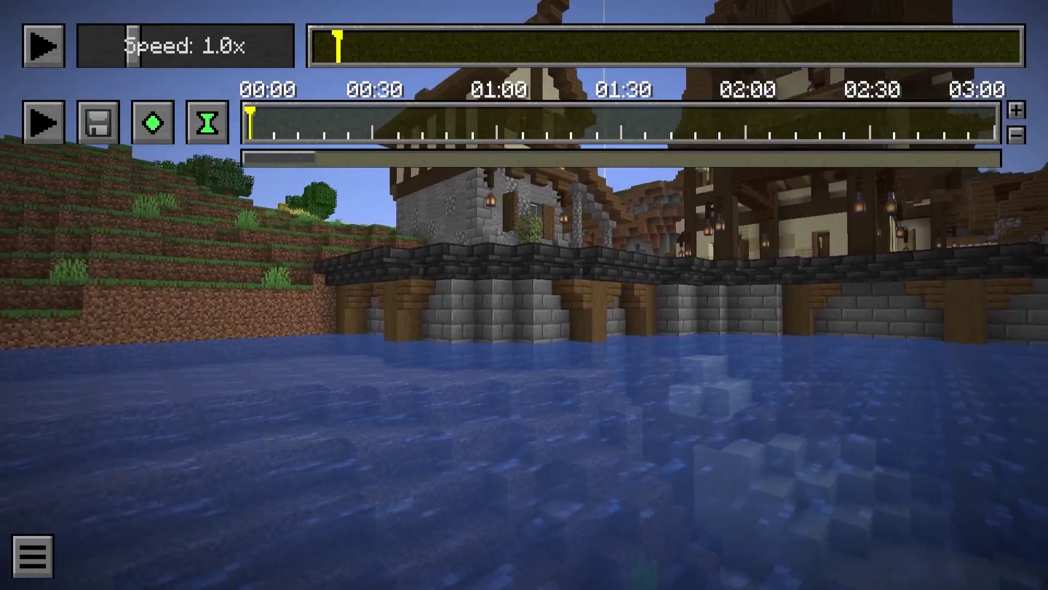
Add position and time keyframes at 00:00, play the path, then re-add the 00:10 position keyframe
click(163, 124)
click(198, 131)
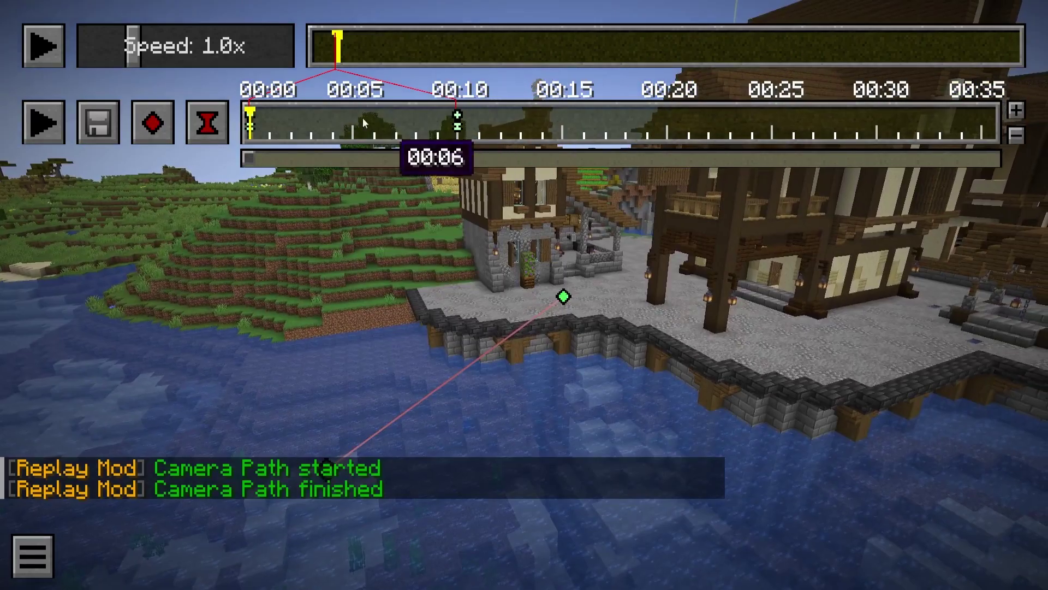
click(49, 117)
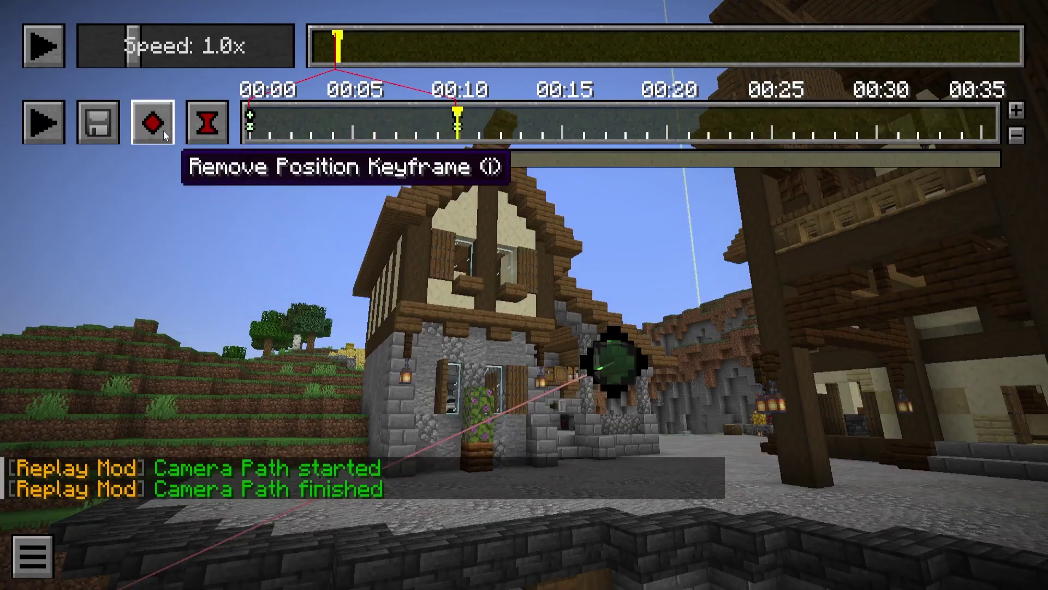
click(163, 131)
click(163, 131)
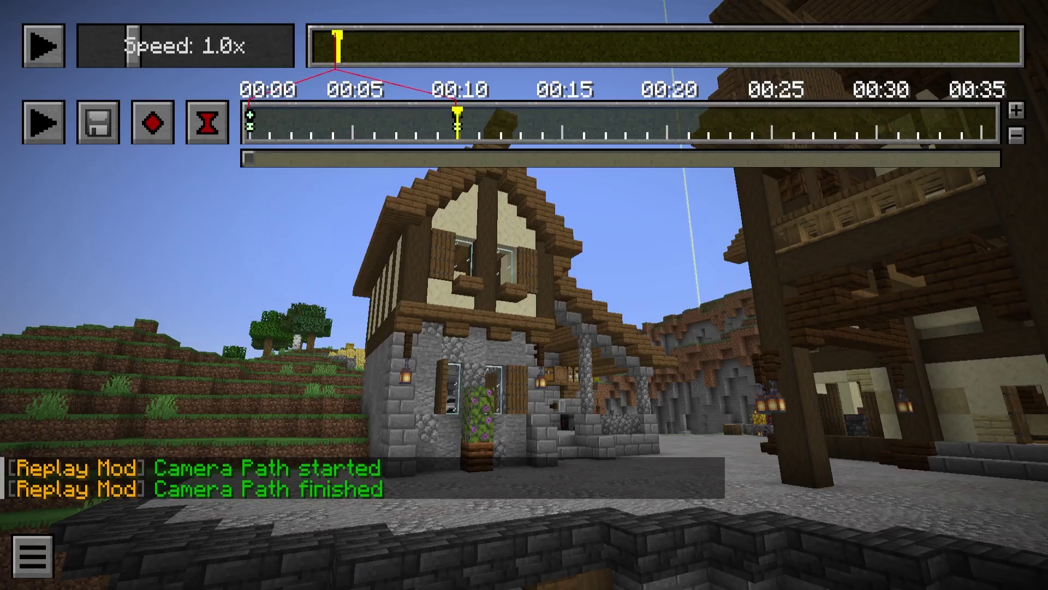
Narrow the field of view from Normal to about 50 in the game Options
key(Escape)
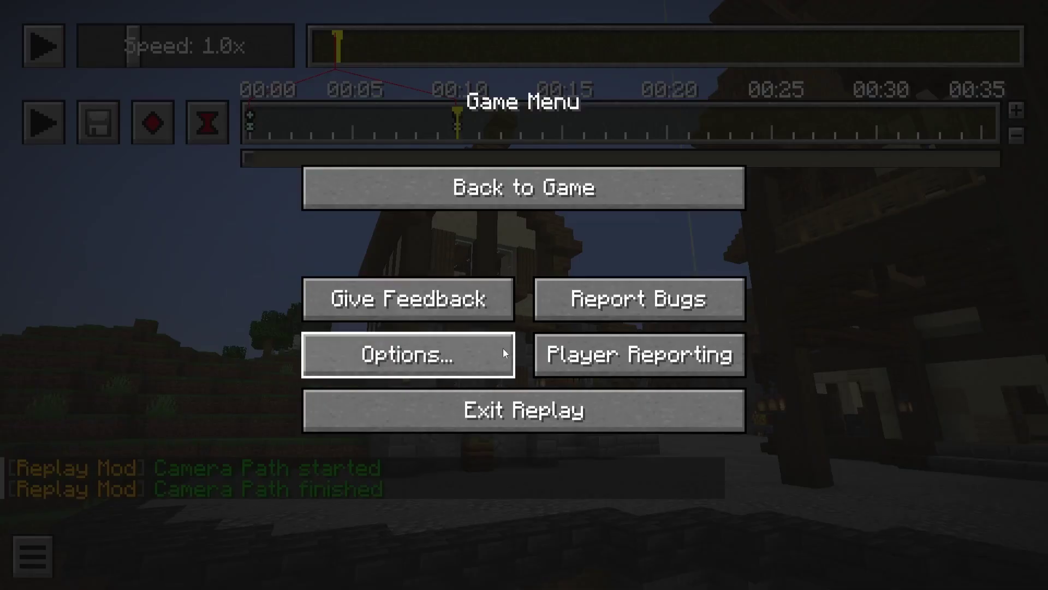
click(492, 358)
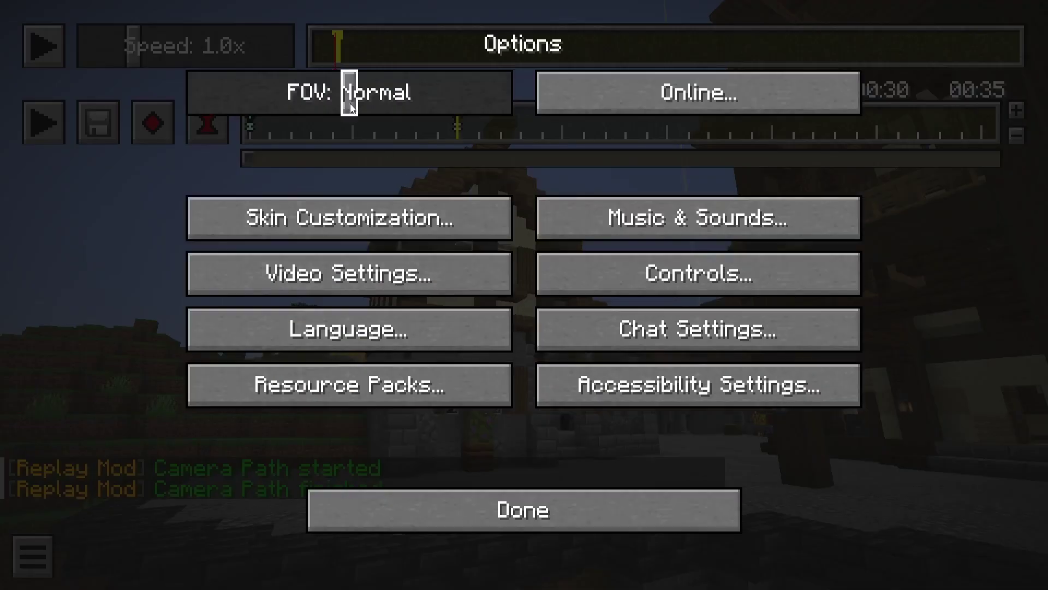
drag(350, 106, 275, 112)
key(Escape)
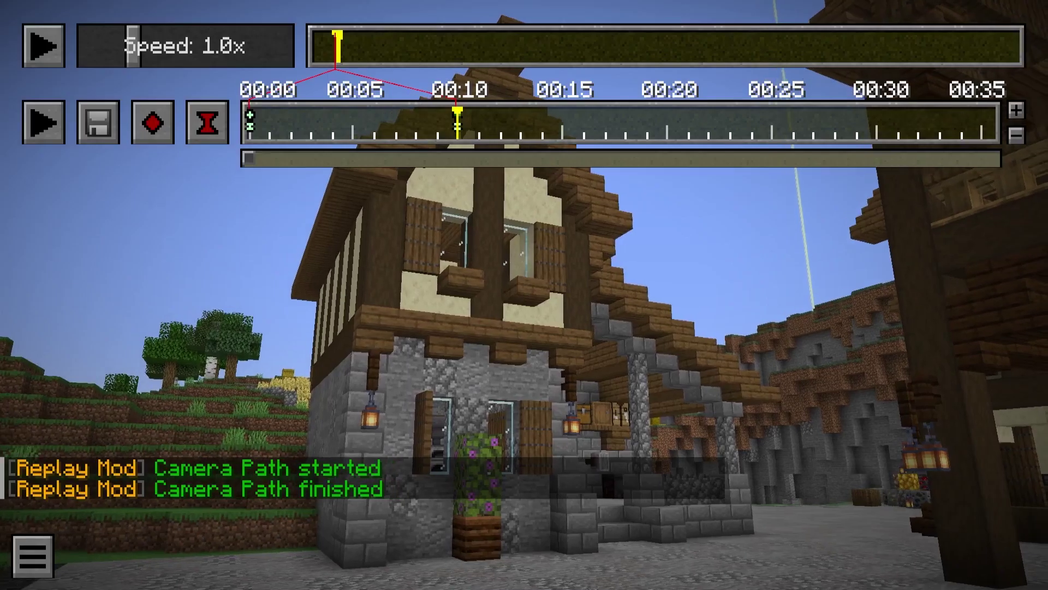
Store the shifted view as the 00:10 position keyframe and play the path from 00:00
key(d)
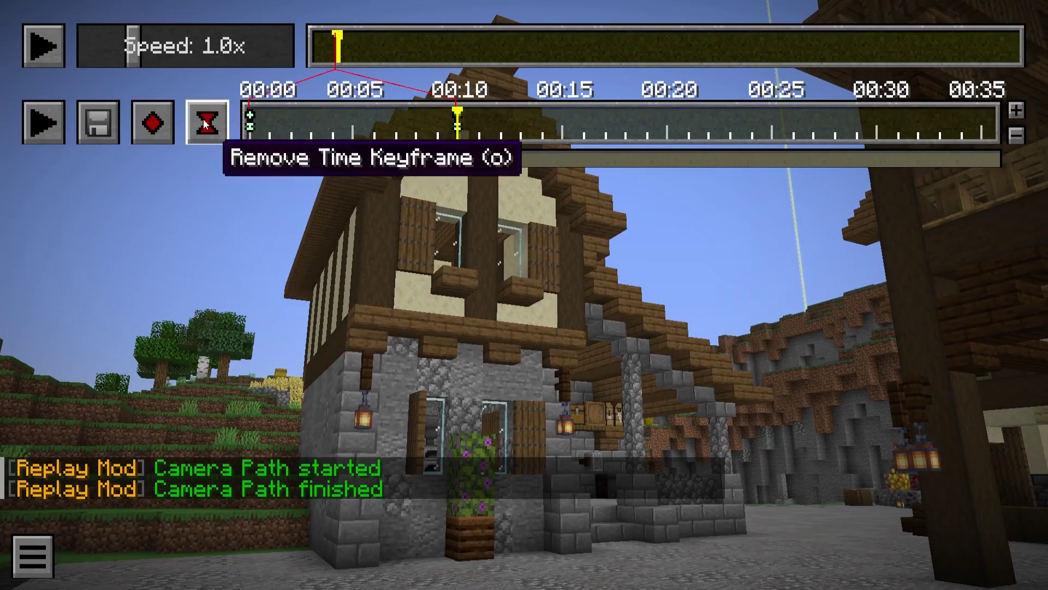
click(162, 113)
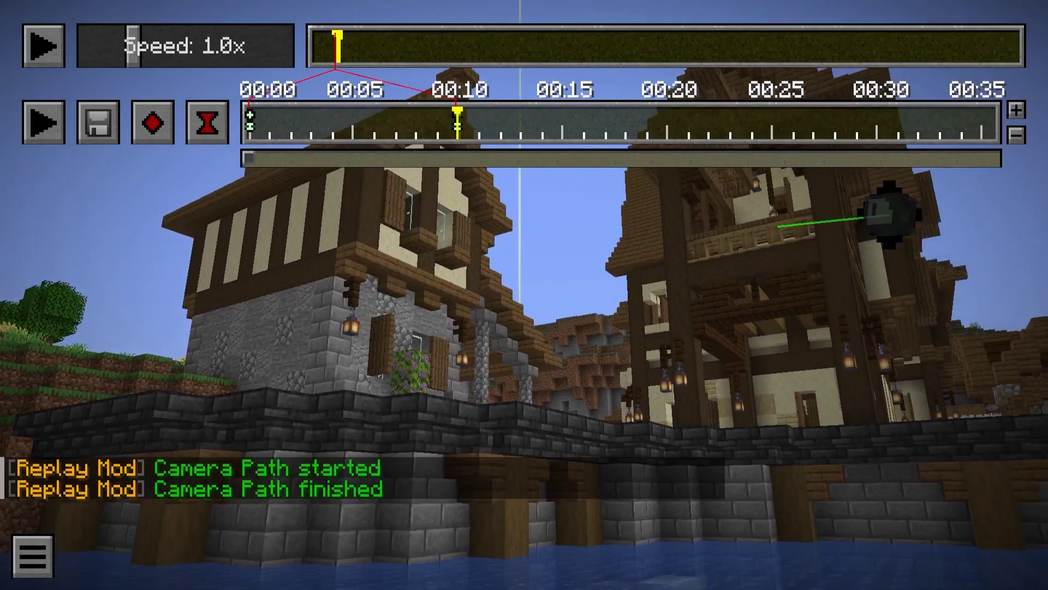
key(a)
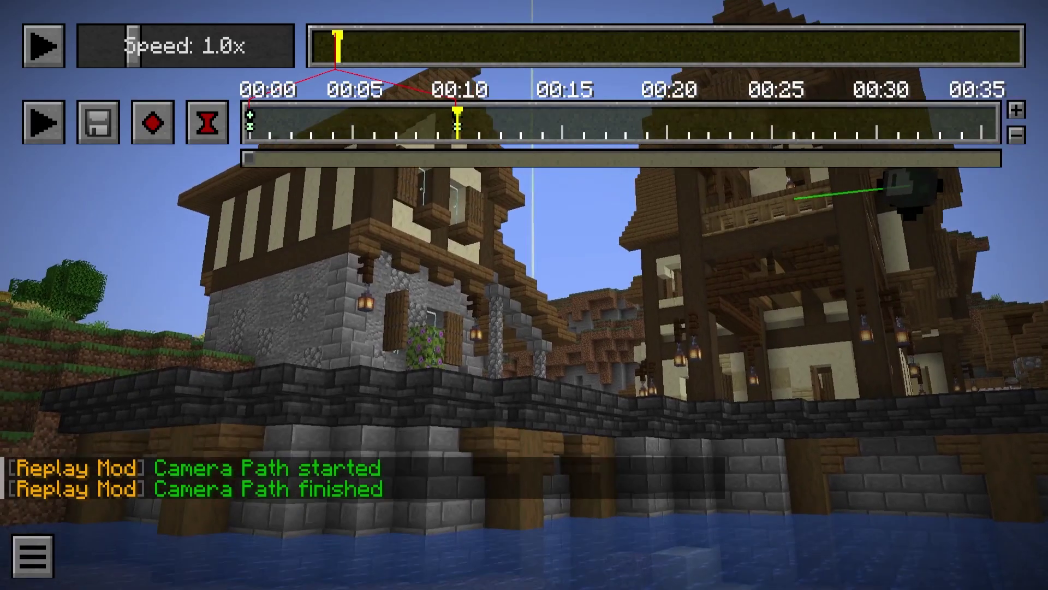
click(252, 123)
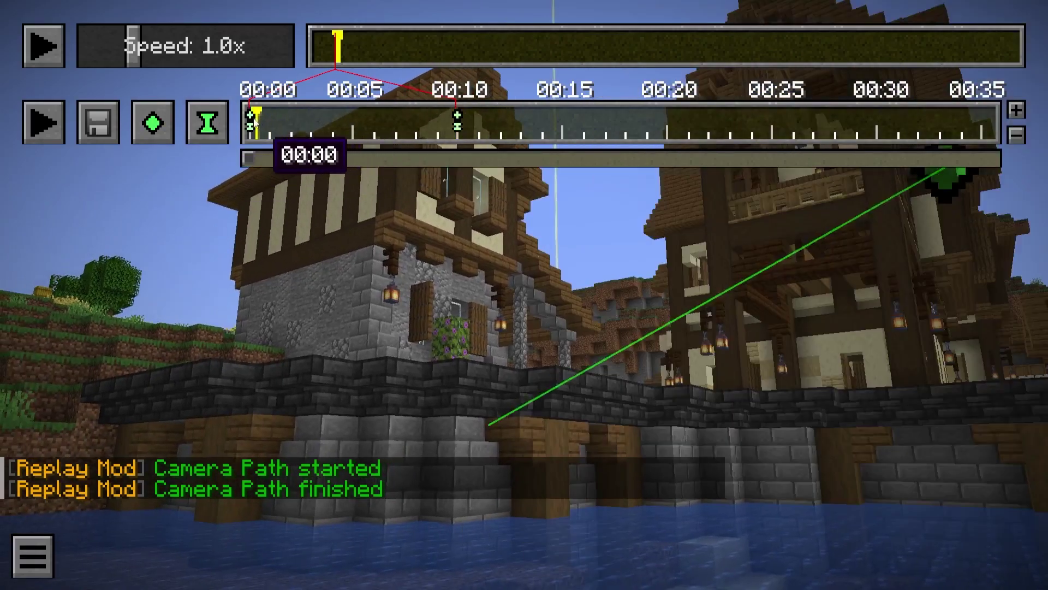
click(37, 123)
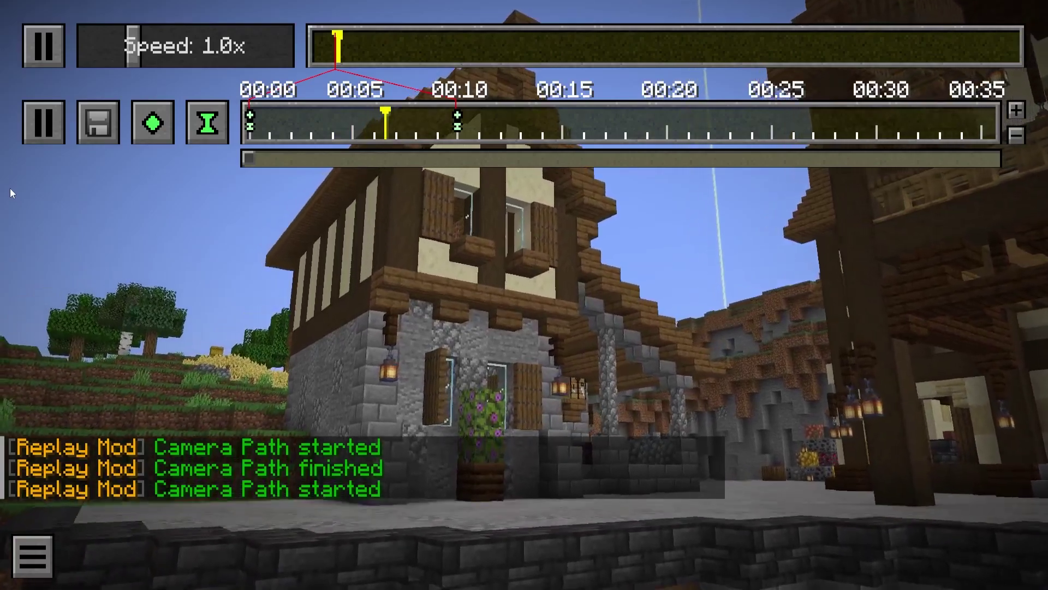
Stop playback and widen the field of view to 76
key(Escape)
drag(289, 101, 421, 101)
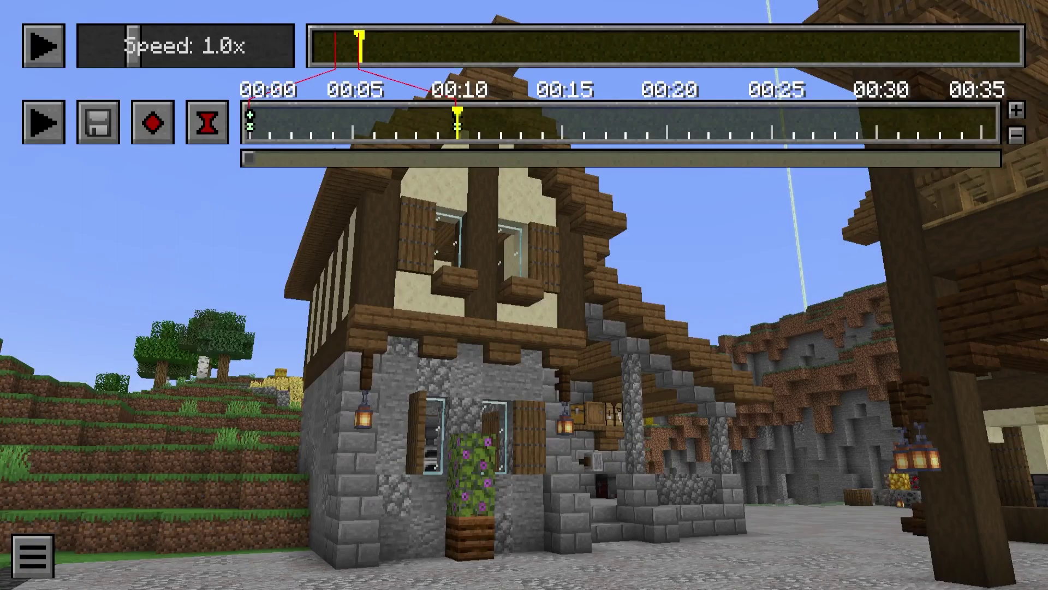
key(Escape)
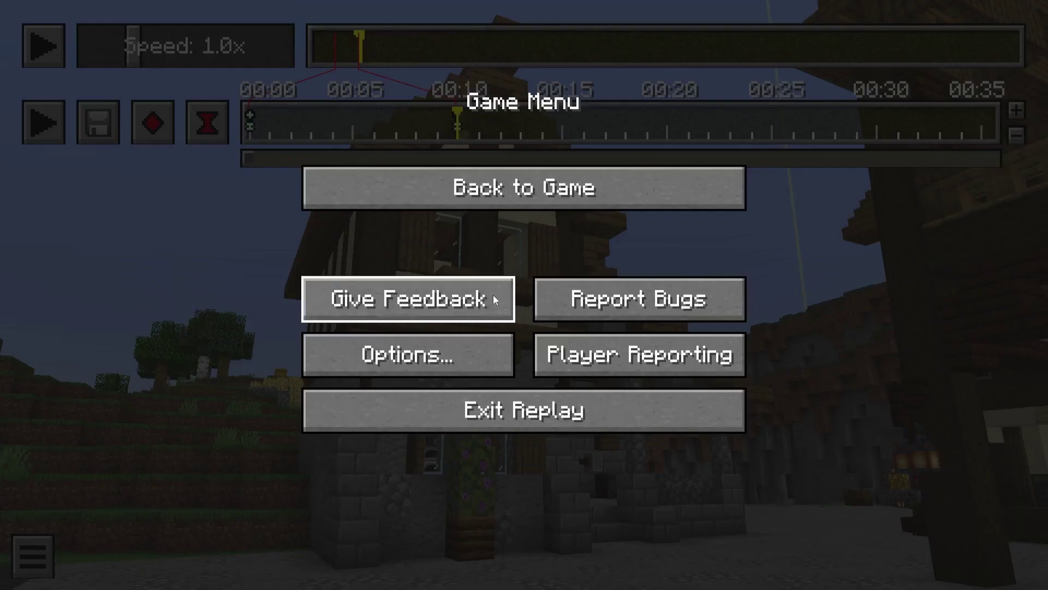
Set the field of view to 71 in Options and return to the replay
click(454, 357)
drag(307, 104, 354, 109)
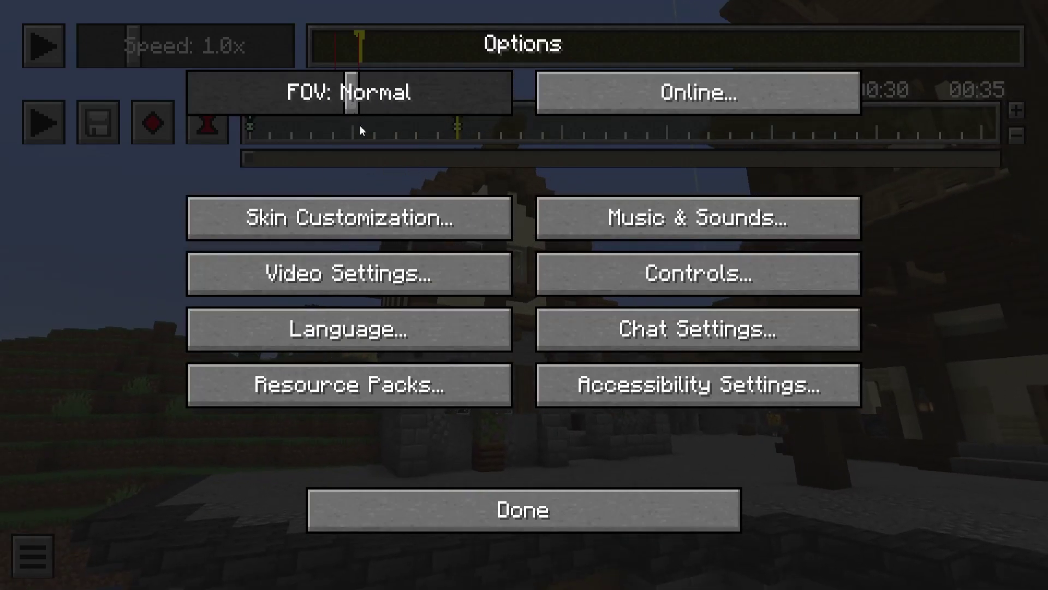
click(495, 510)
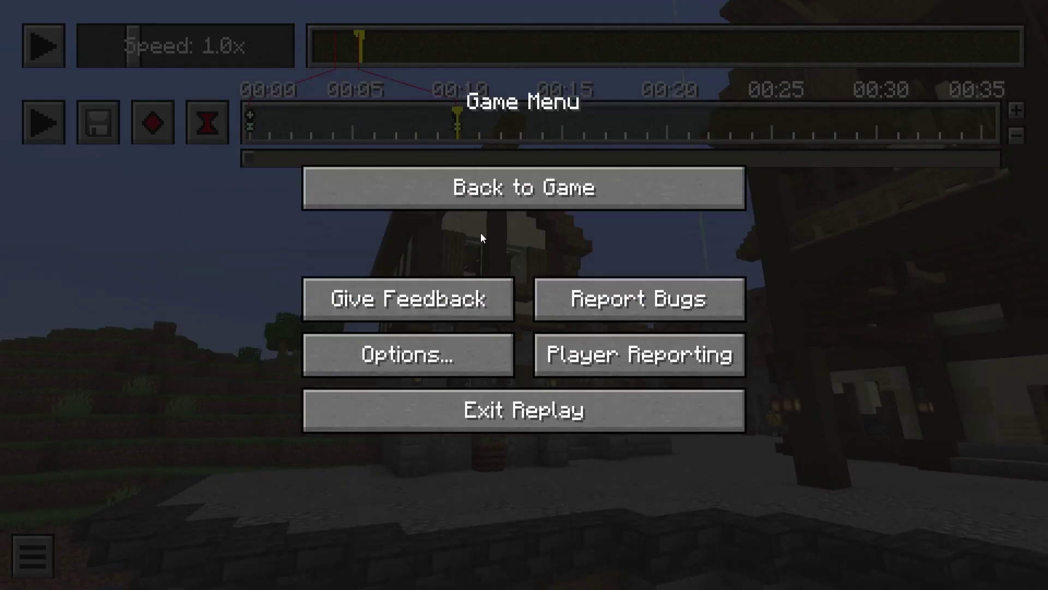
click(482, 191)
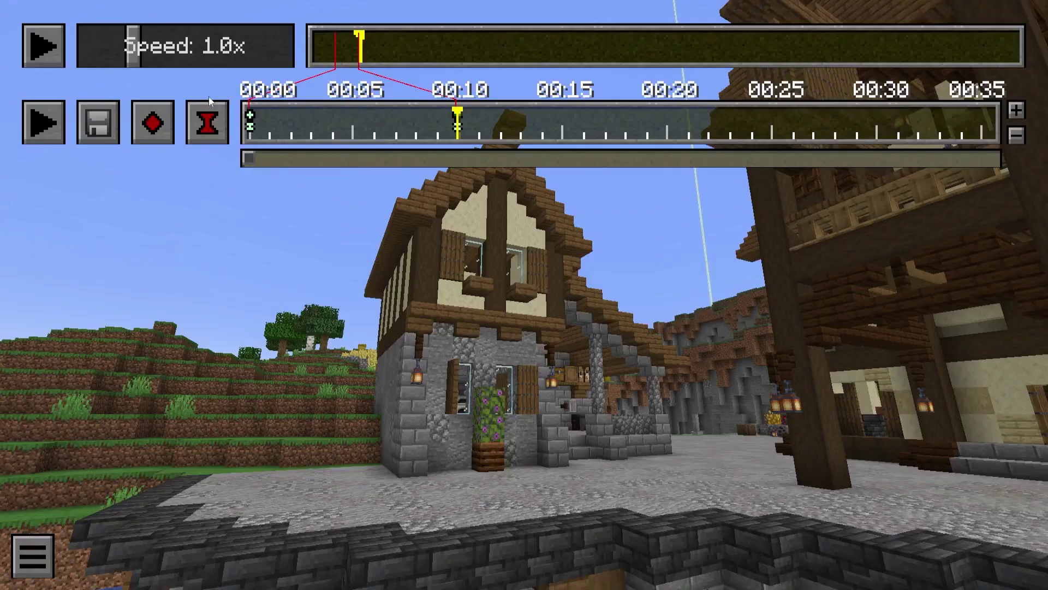
Jump between the 00:00 and 00:10 keyframes twice to compare the two shots
click(251, 116)
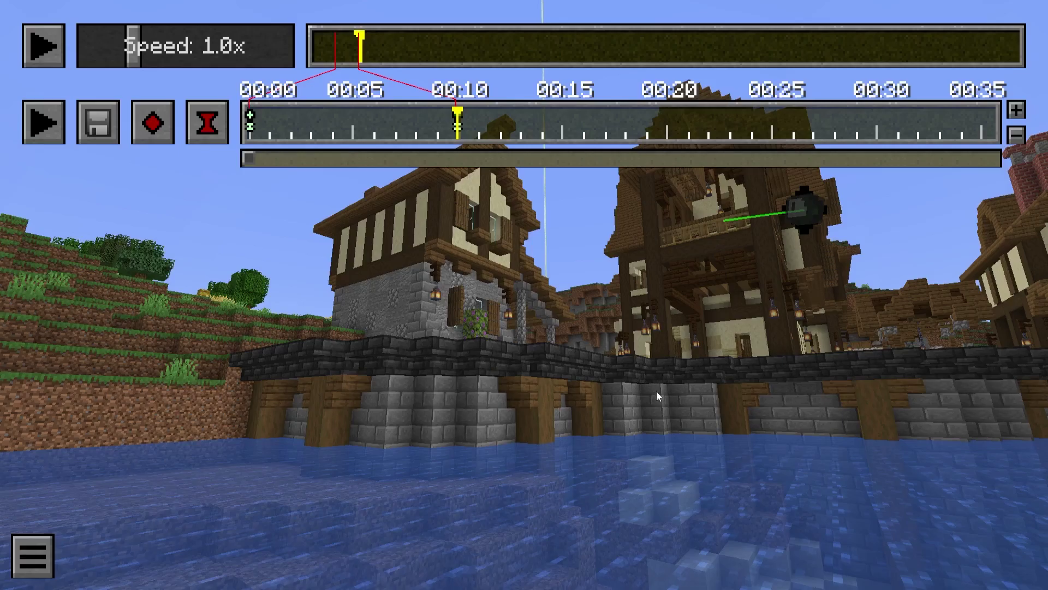
click(458, 117)
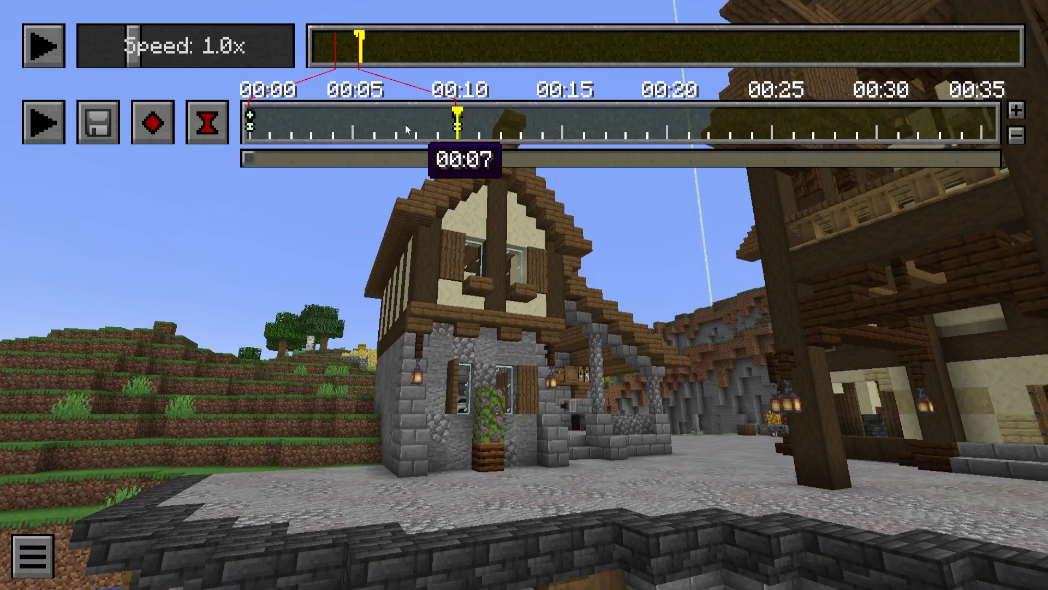
click(251, 118)
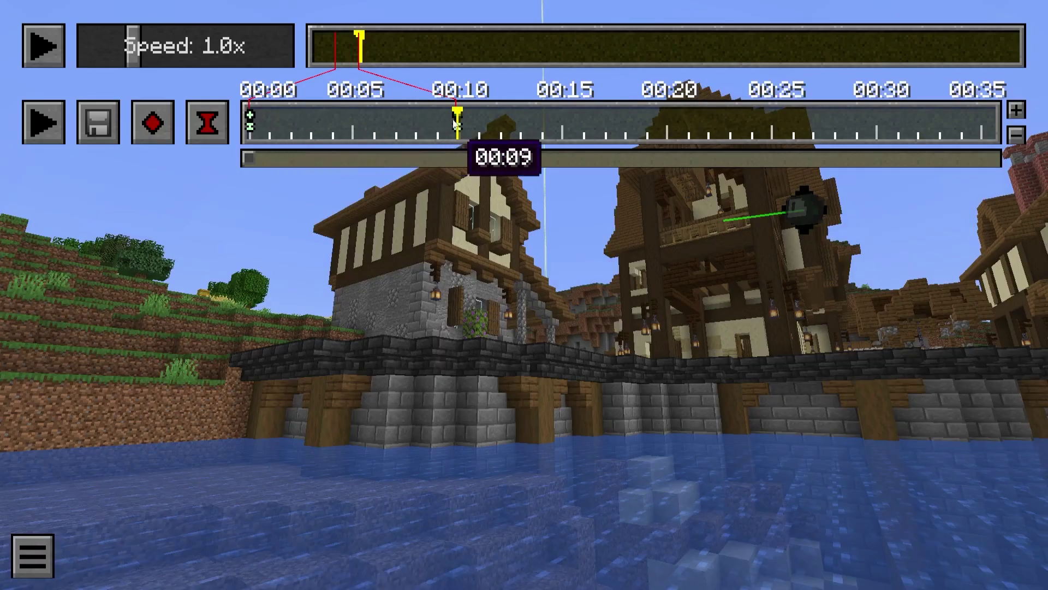
click(458, 119)
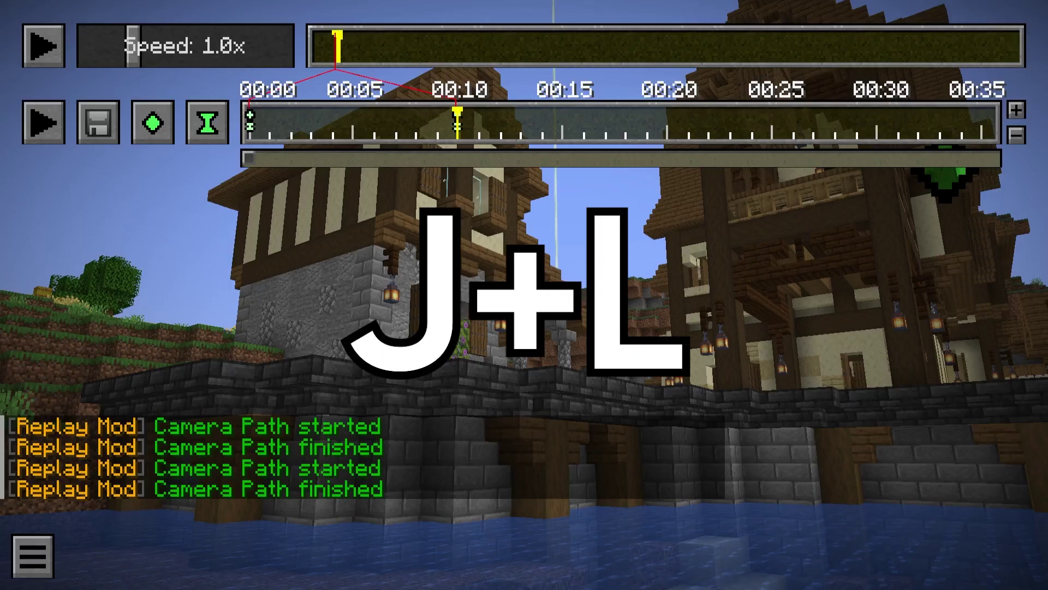
Roll the camera clockwise and preview the camera path
key(l)
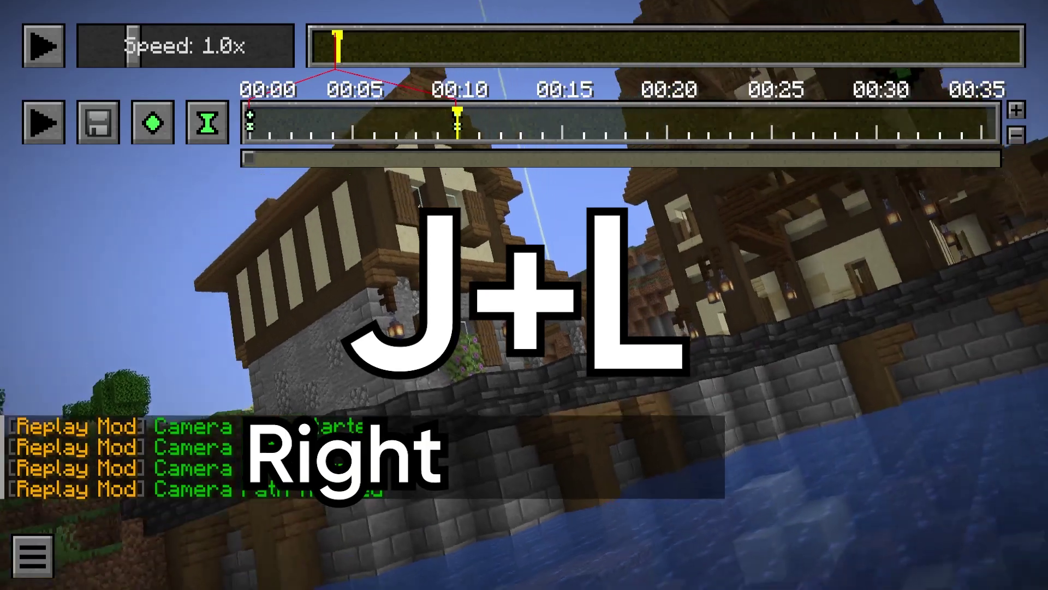
key(j)
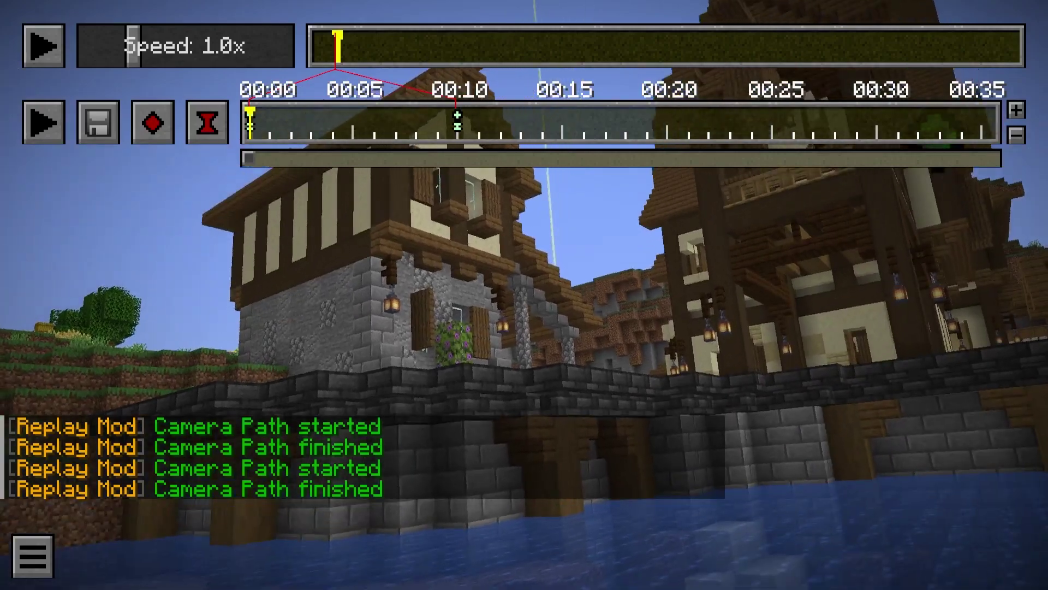
key(l)
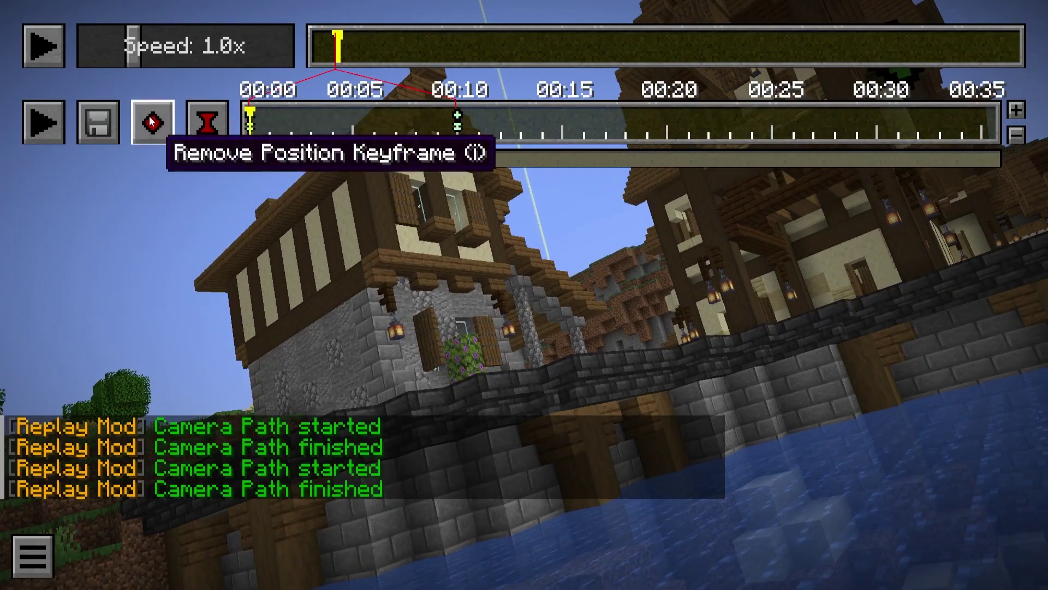
click(48, 129)
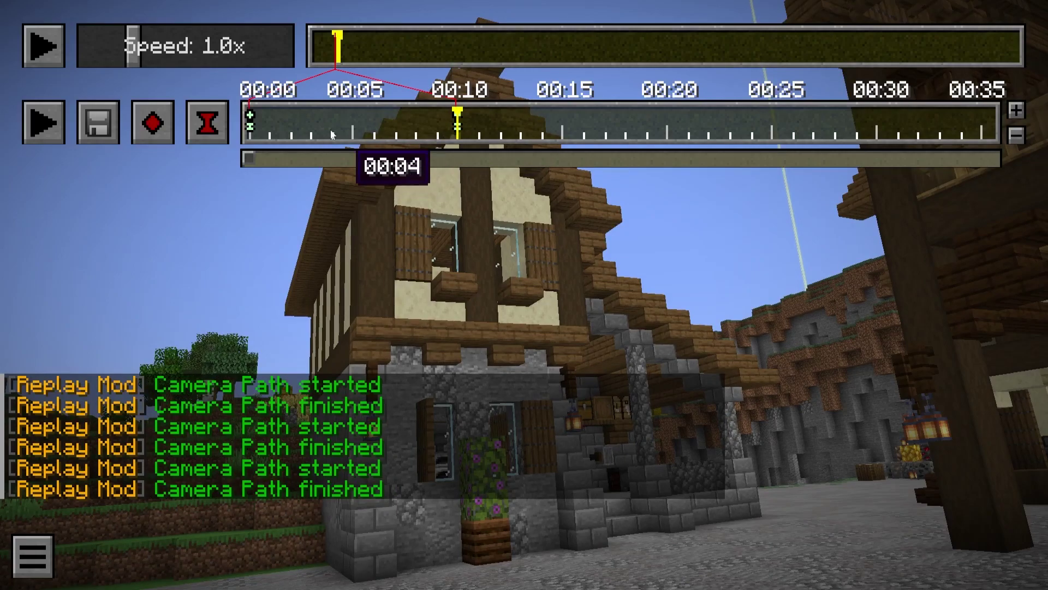
Replace the 00:00 position keyframe with the rolled view, replay the path, and clear chat with F3+D
click(166, 126)
click(165, 126)
click(41, 130)
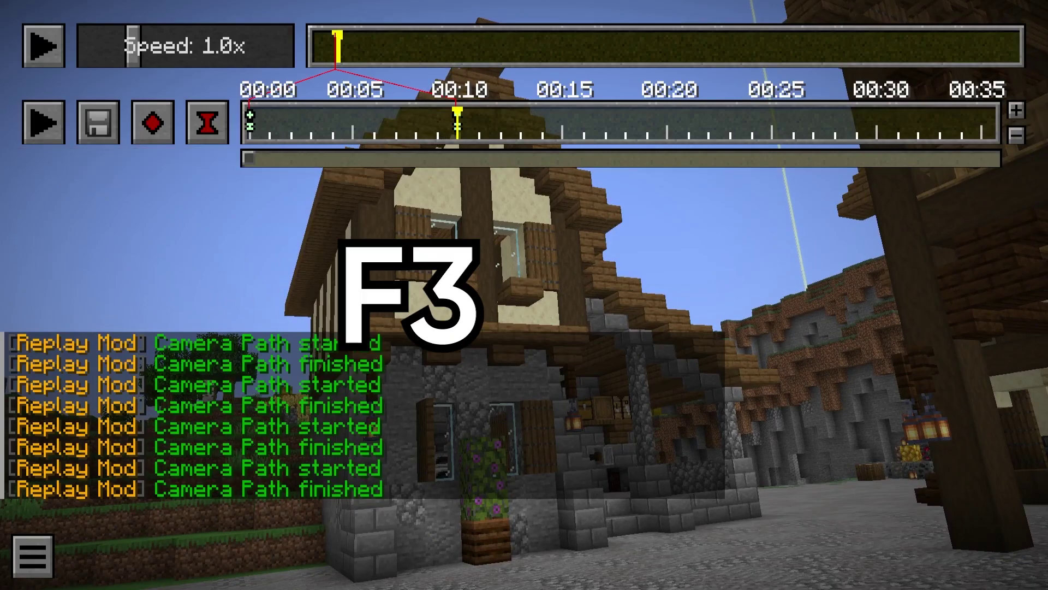
key(F3+d)
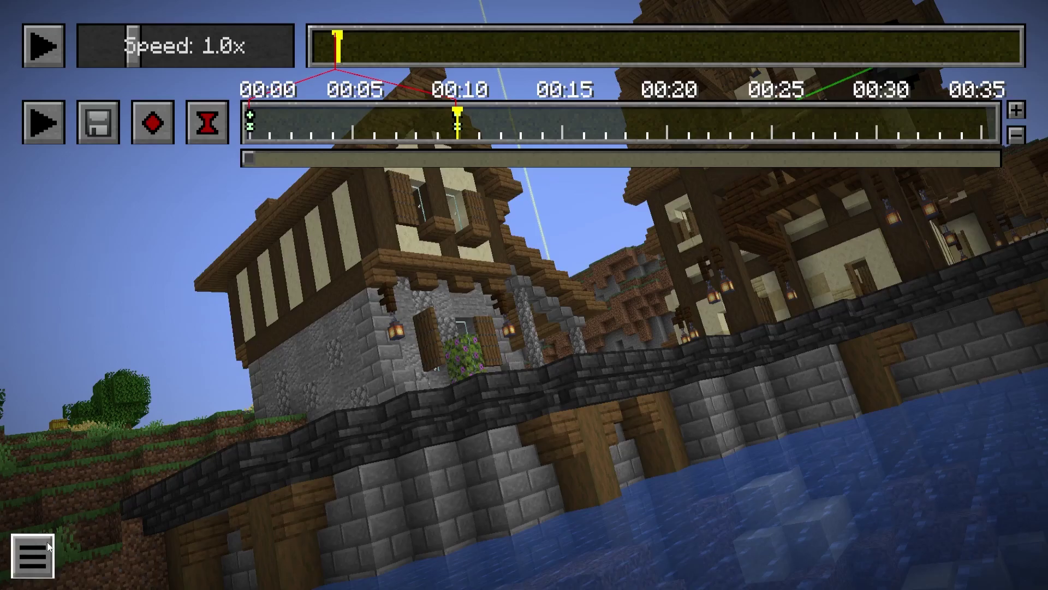
Test rolling the camera and resetting its tilt from the Replay Mod keybindings list
click(38, 555)
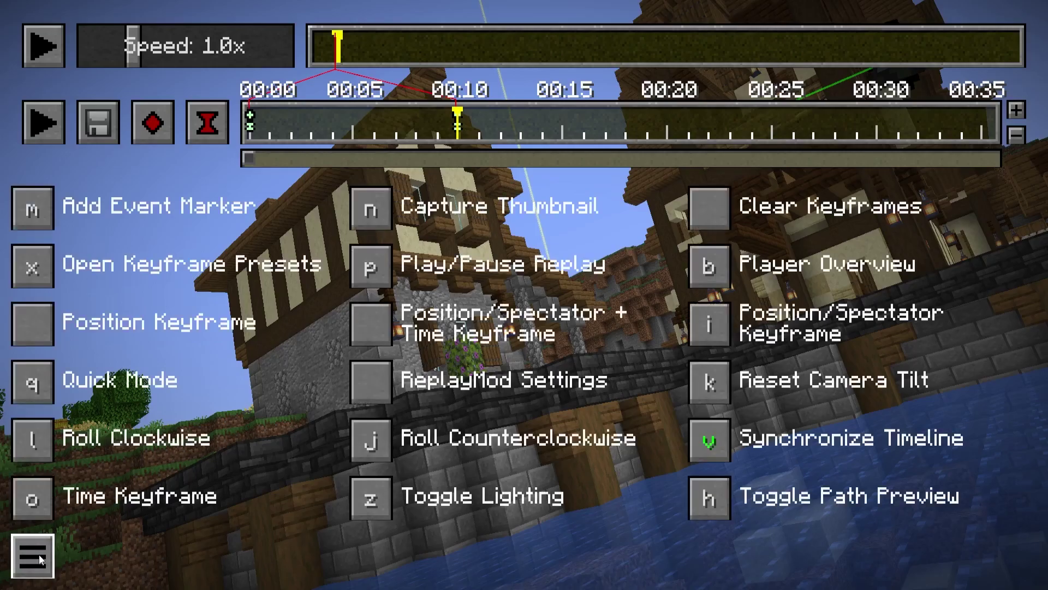
click(710, 397)
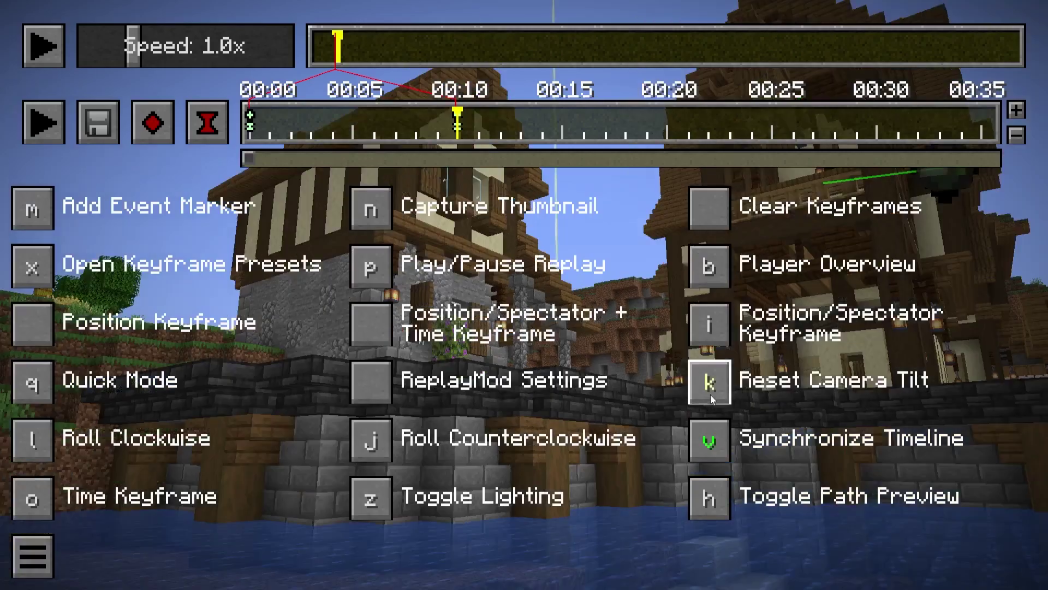
key(l)
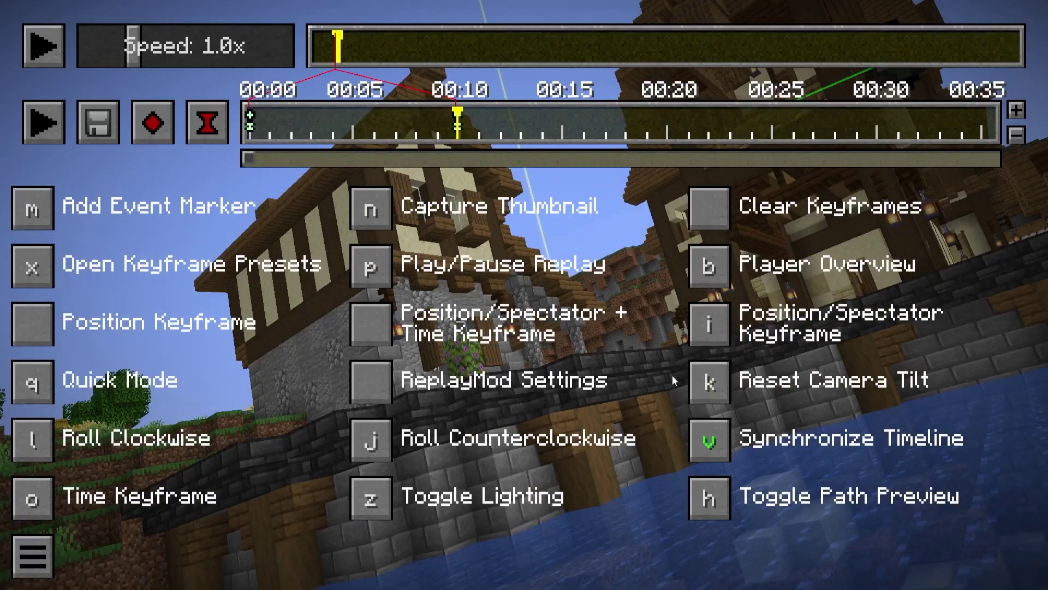
key(k)
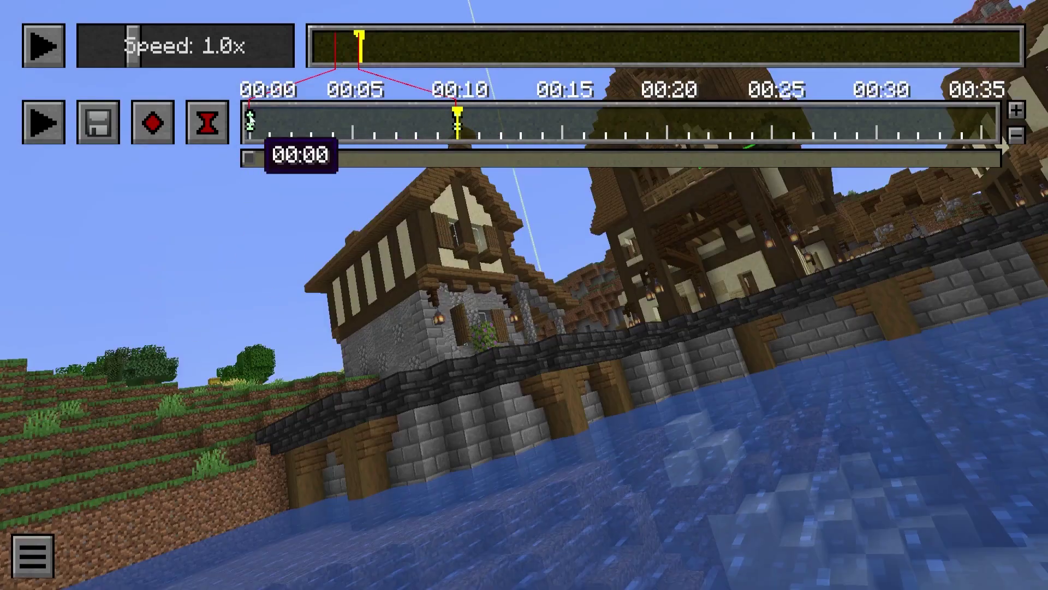
click(33, 555)
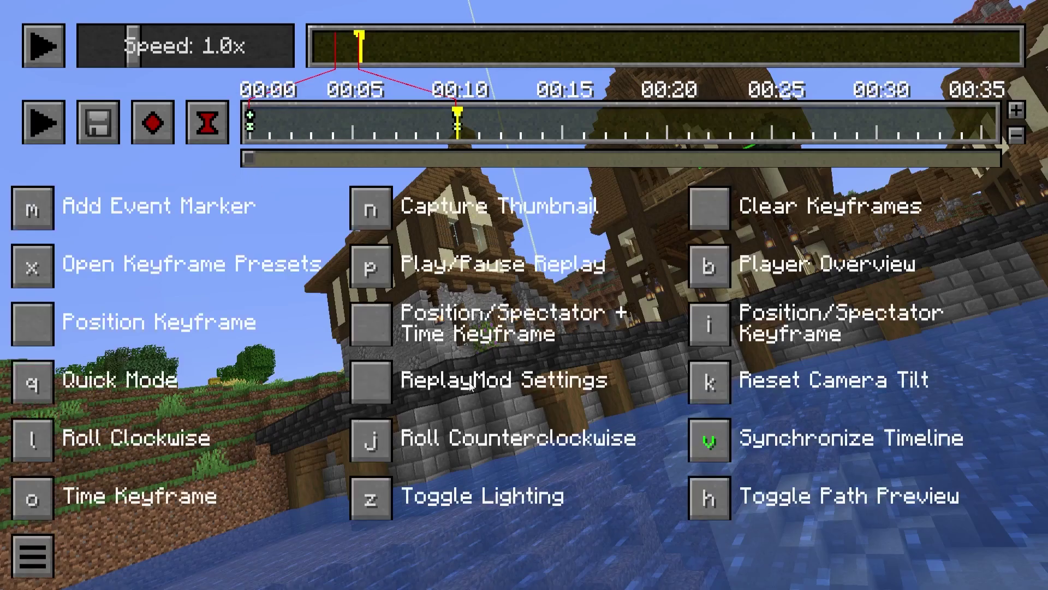
click(693, 387)
click(38, 555)
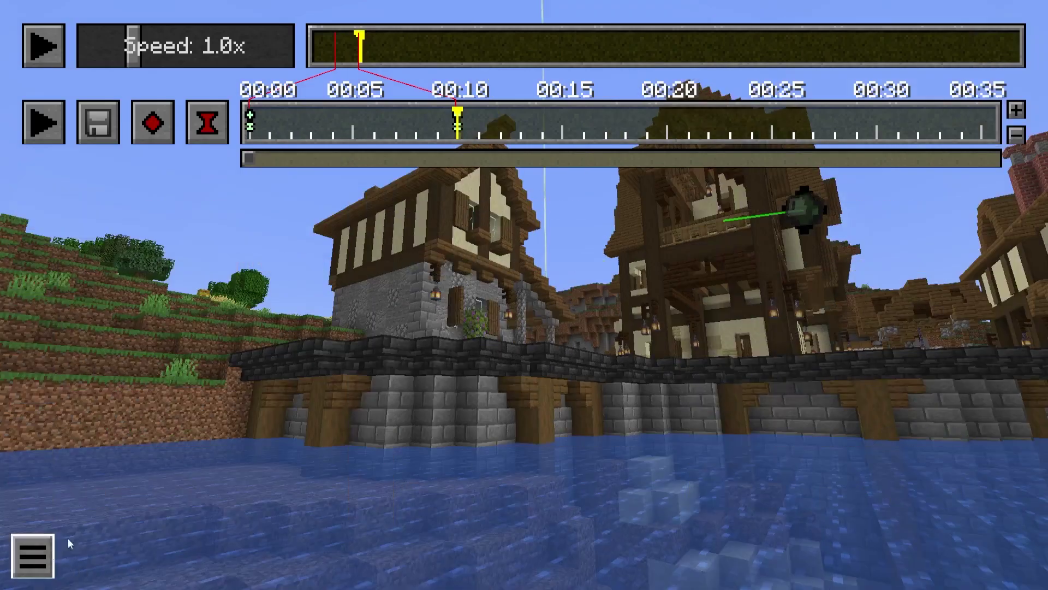
key(l)
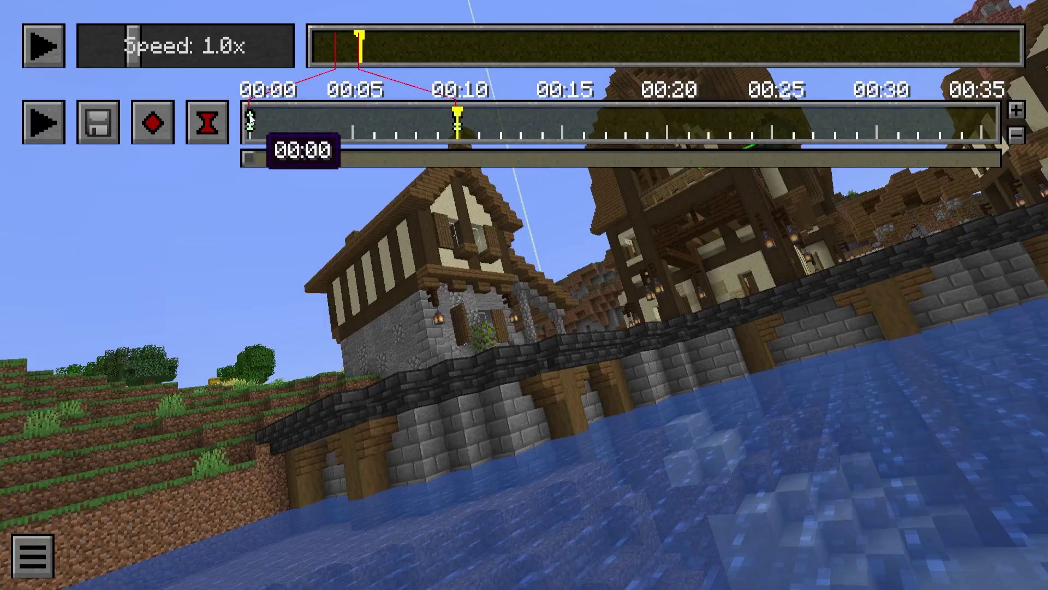
At 00:00, level the camera tilt and replace the position keyframe with the untilted view
click(250, 123)
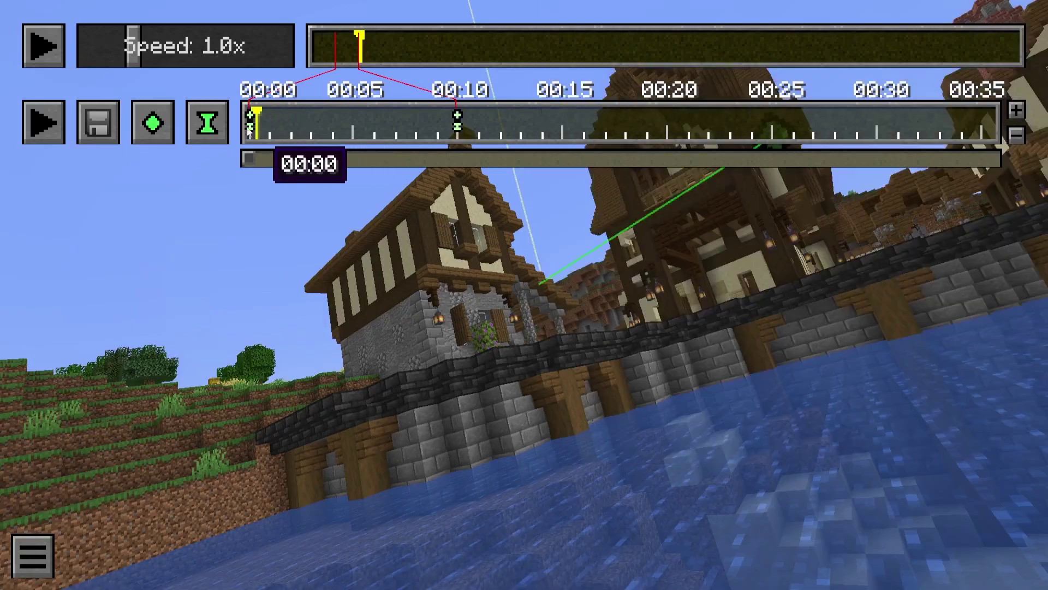
click(53, 558)
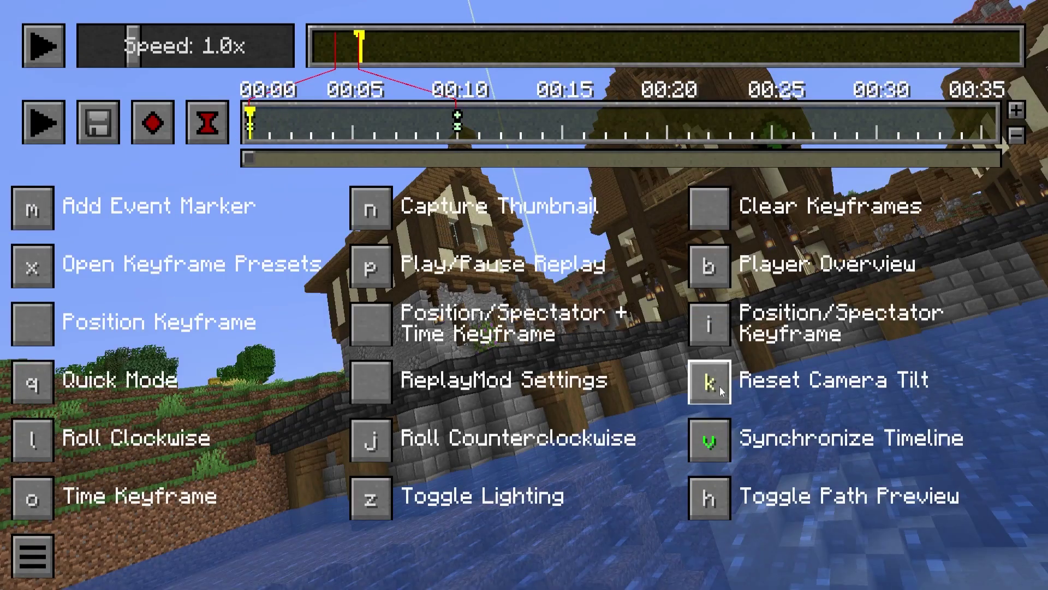
click(710, 382)
click(153, 124)
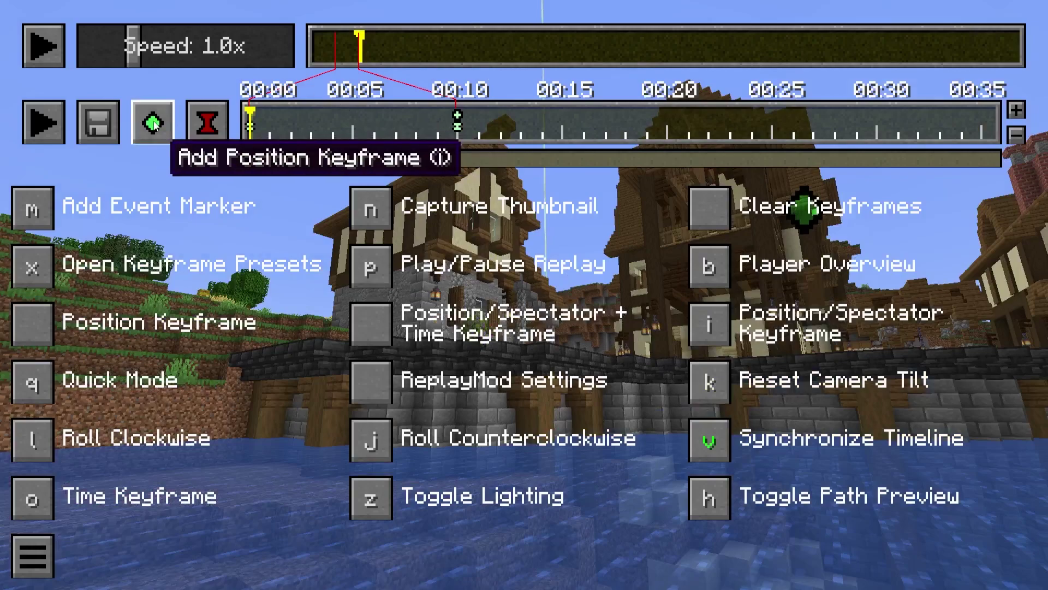
click(153, 123)
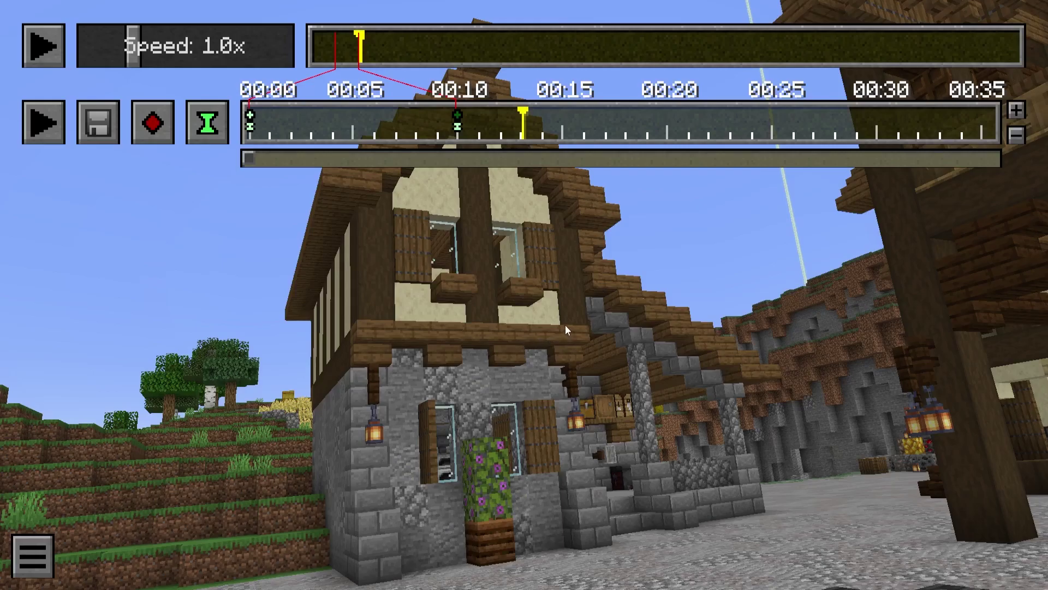
Change the Camera Roll of the keyframe near 00:10 from 5 to 8 and save
double_click(457, 118)
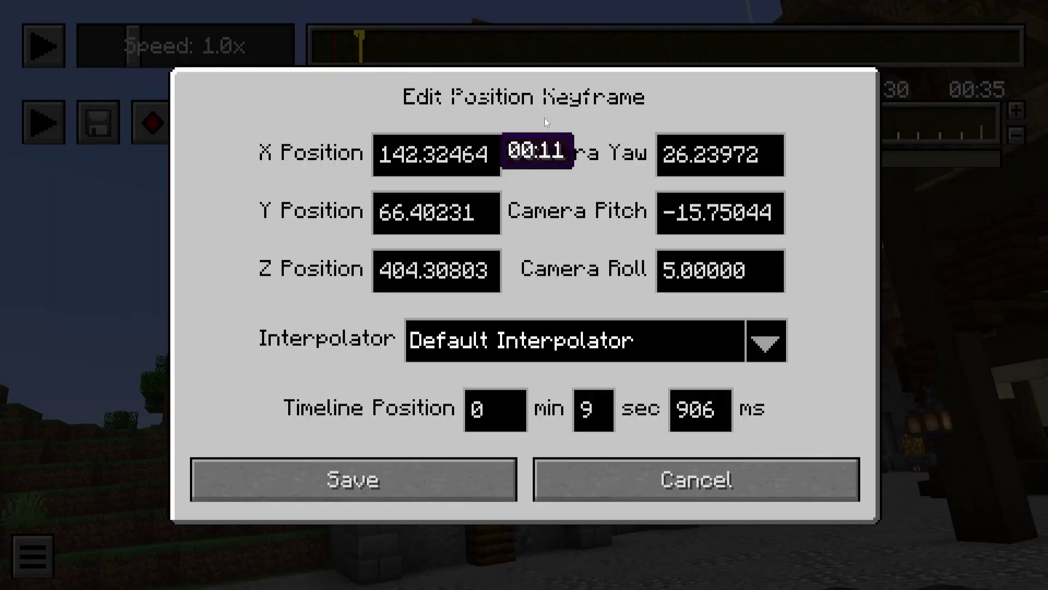
click(755, 275)
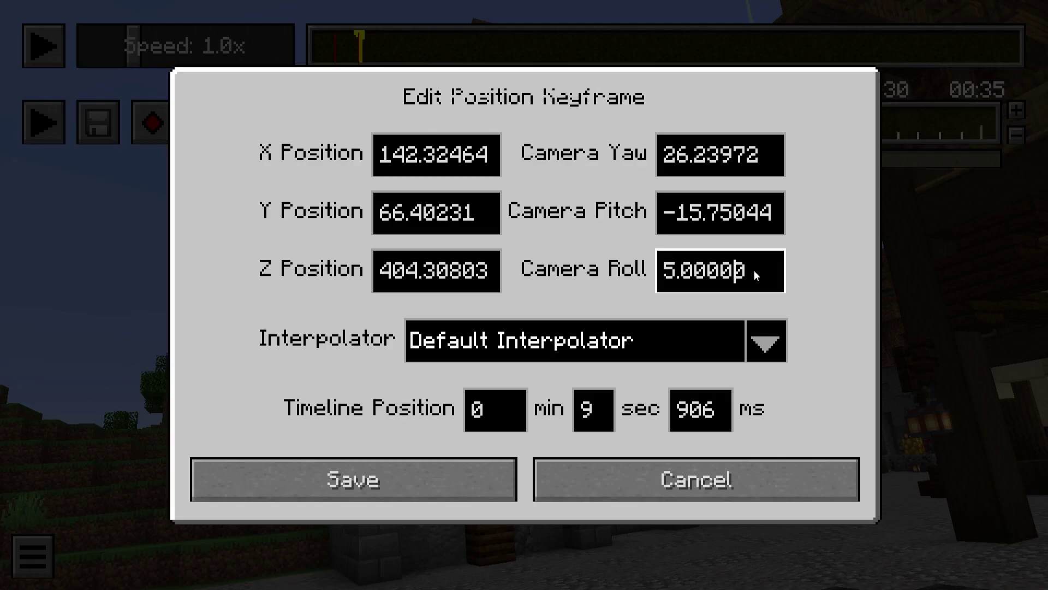
key(Left)
key(Left)
key(Left)
key(Left)
key(Left)
key(Left)
key(BackSpace)
text(8)
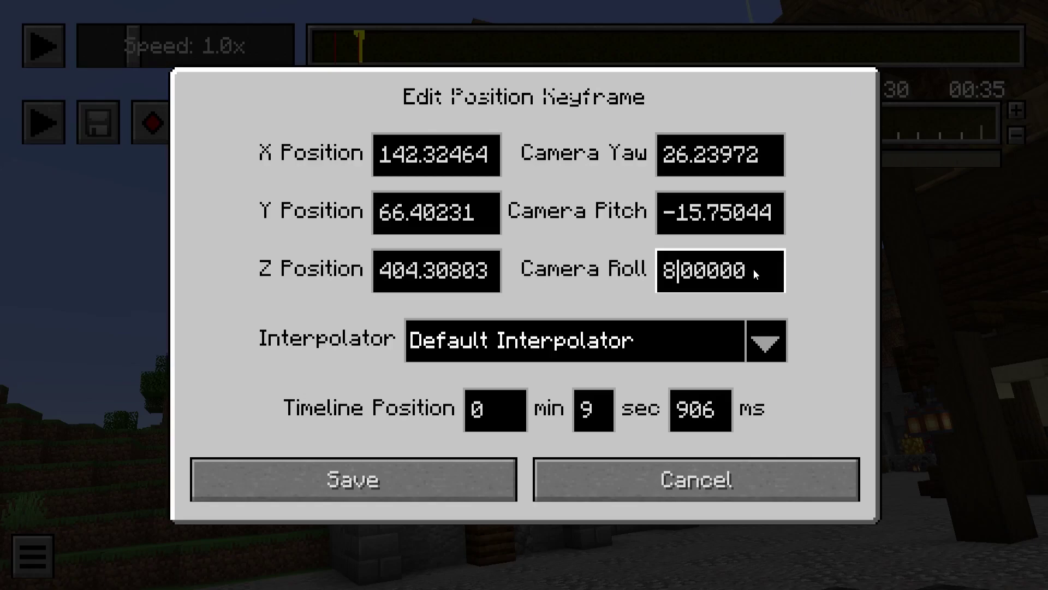
click(380, 481)
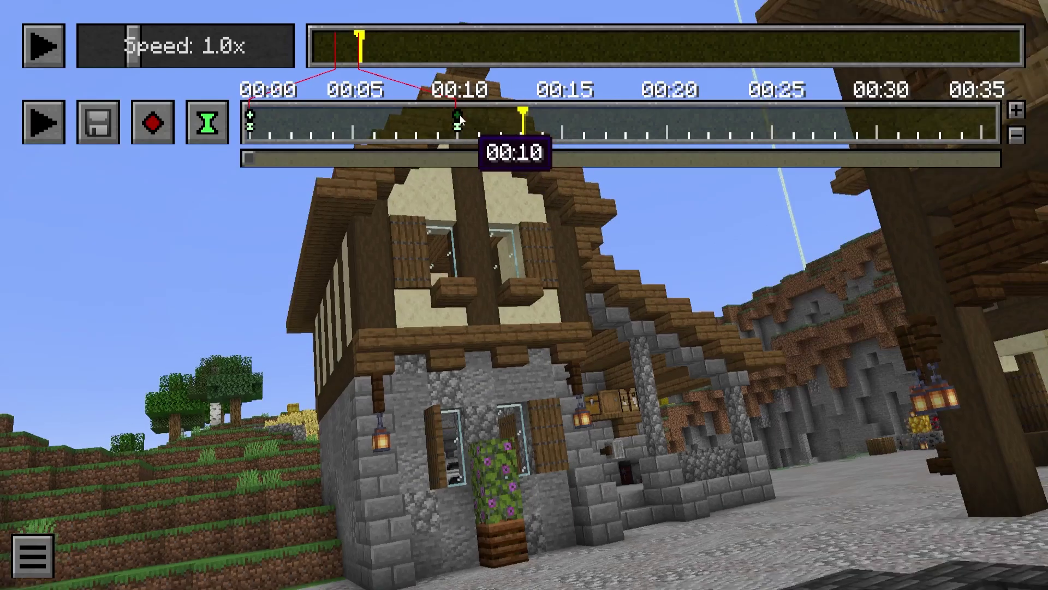
Reopen that keyframe and raise its Camera Roll from 8 to 10, then save
double_click(459, 120)
click(753, 285)
key(Left)
key(Left)
key(Left)
key(Left)
key(Left)
key(Left)
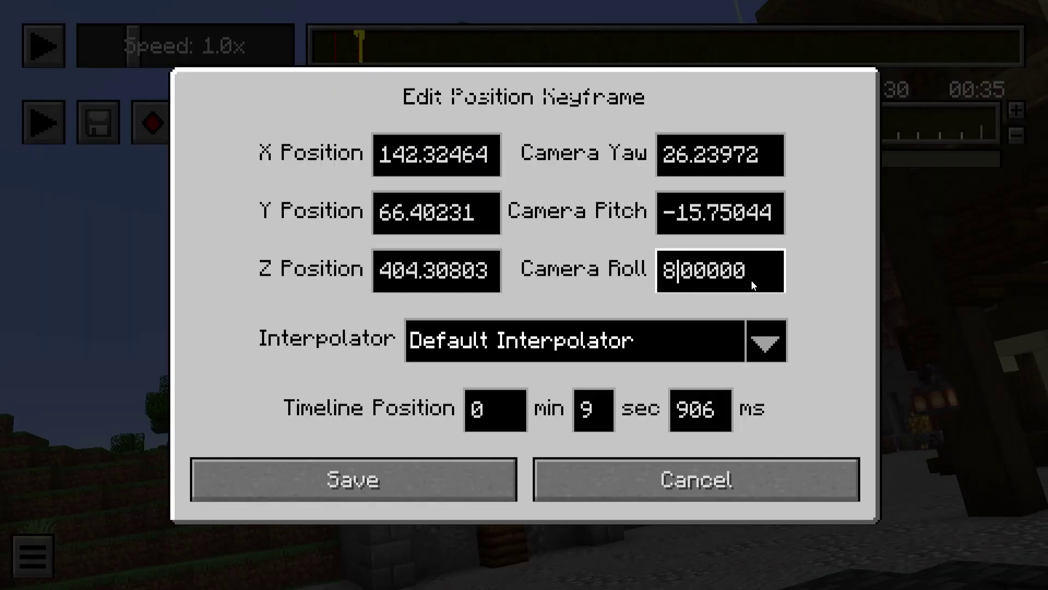
key(BackSpace)
text(10)
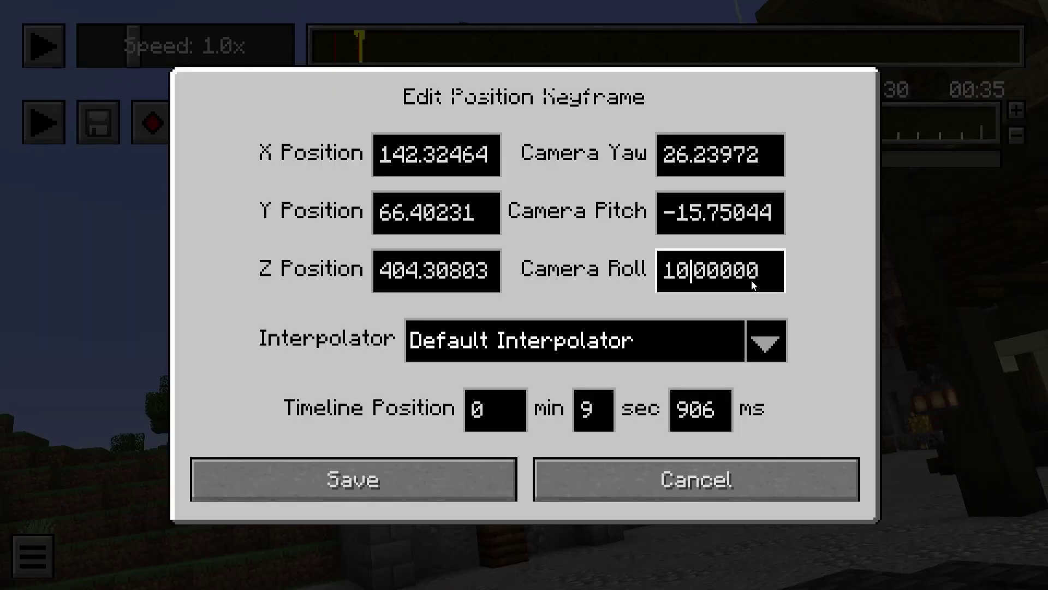
click(451, 470)
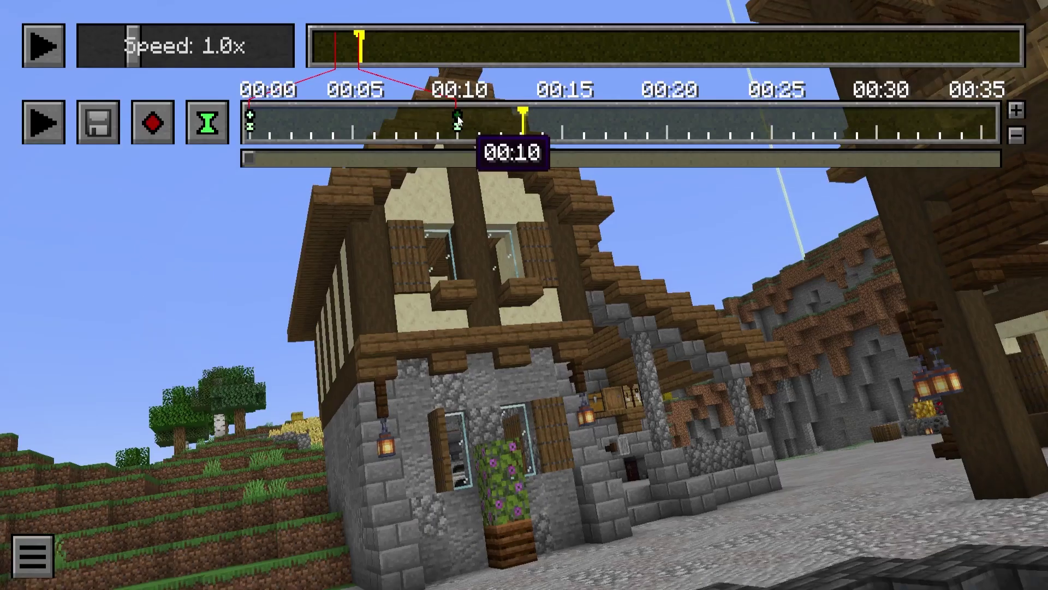